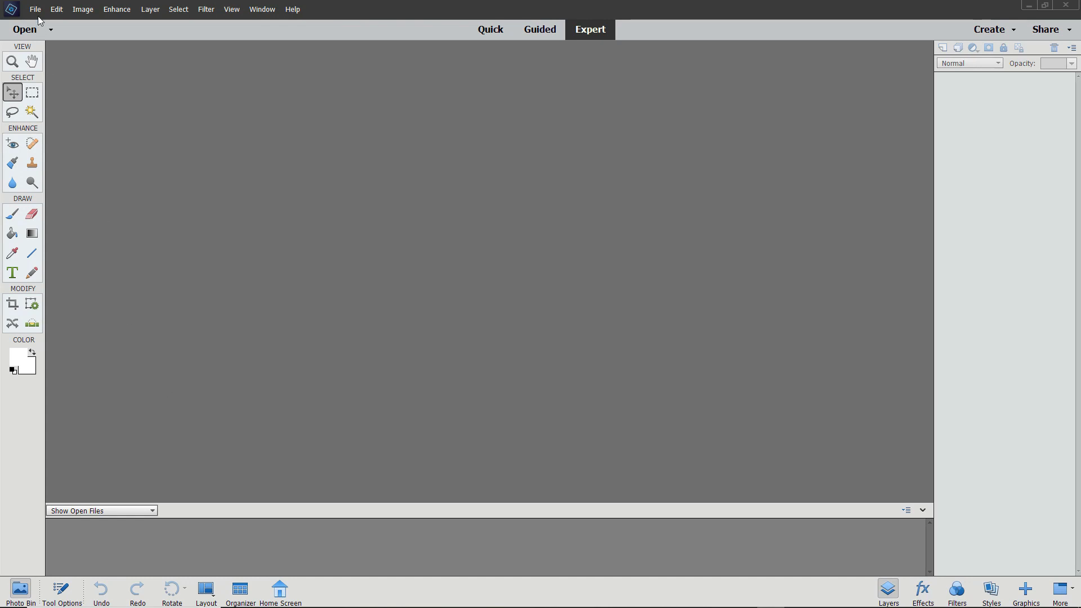
- Open 1-intro.dng from the Camera RAW Basics Series folder into Camera Raw 11.1
{"action": "left_click", "coordinate": [35, 10]}
{"action": "left_click", "coordinate": [48, 33]}
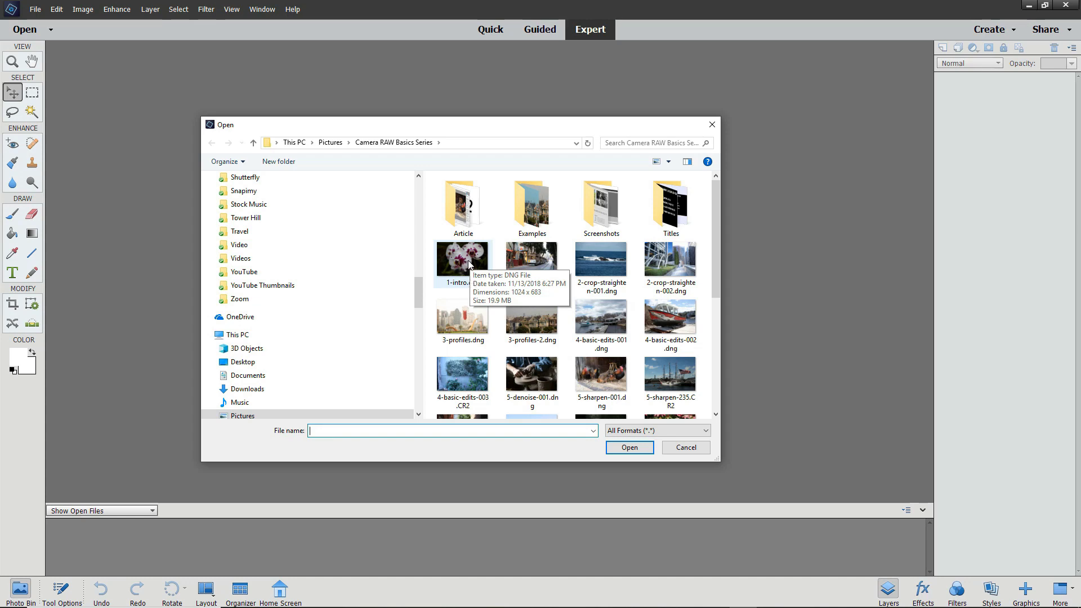
{"action": "left_click", "coordinate": [469, 265]}
{"action": "left_click", "coordinate": [626, 446]}
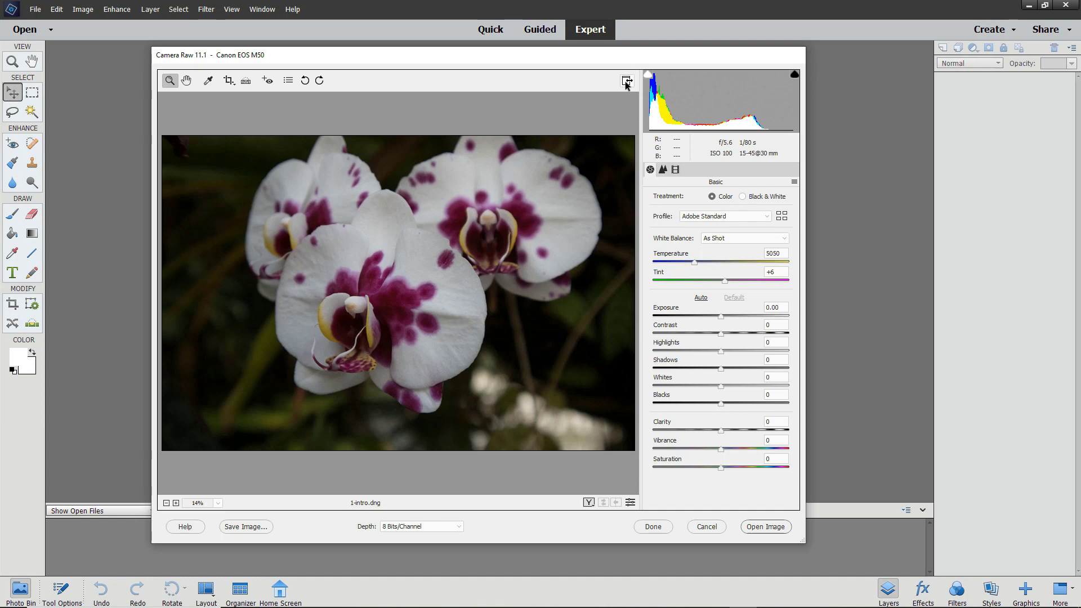
- Toggle Camera Raw full screen mode off and on with F, ending in full screen
{"action": "key", "text": "f"}
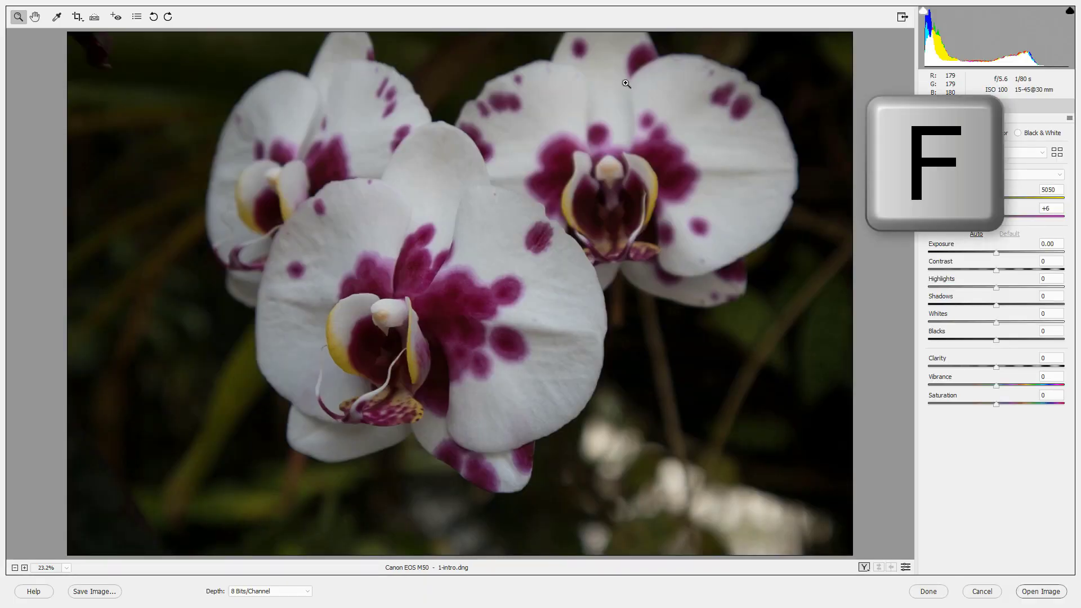
{"action": "key", "text": "f"}
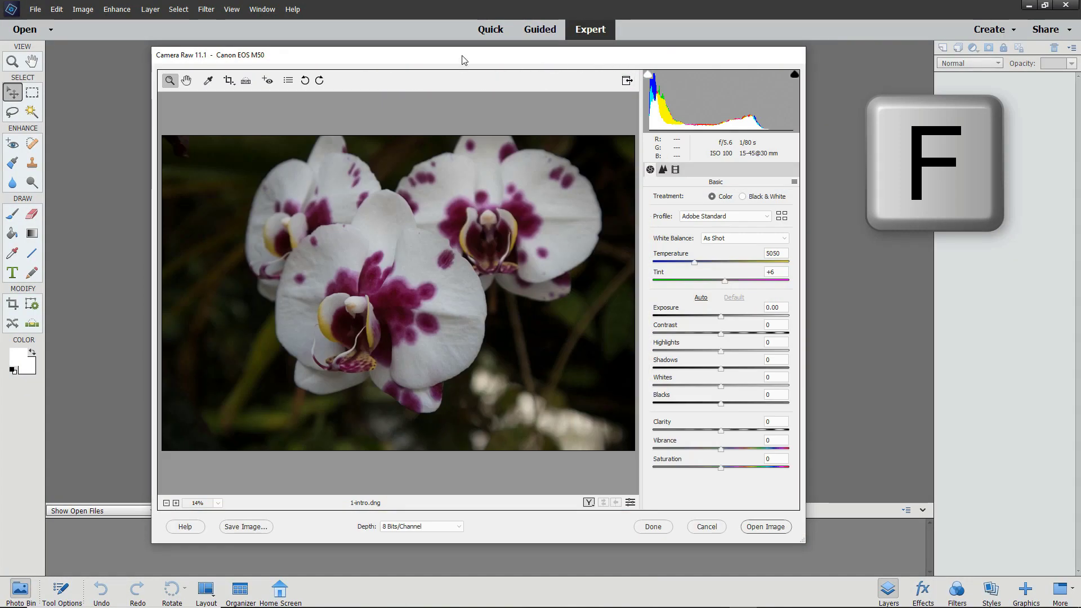
{"action": "key", "text": "f"}
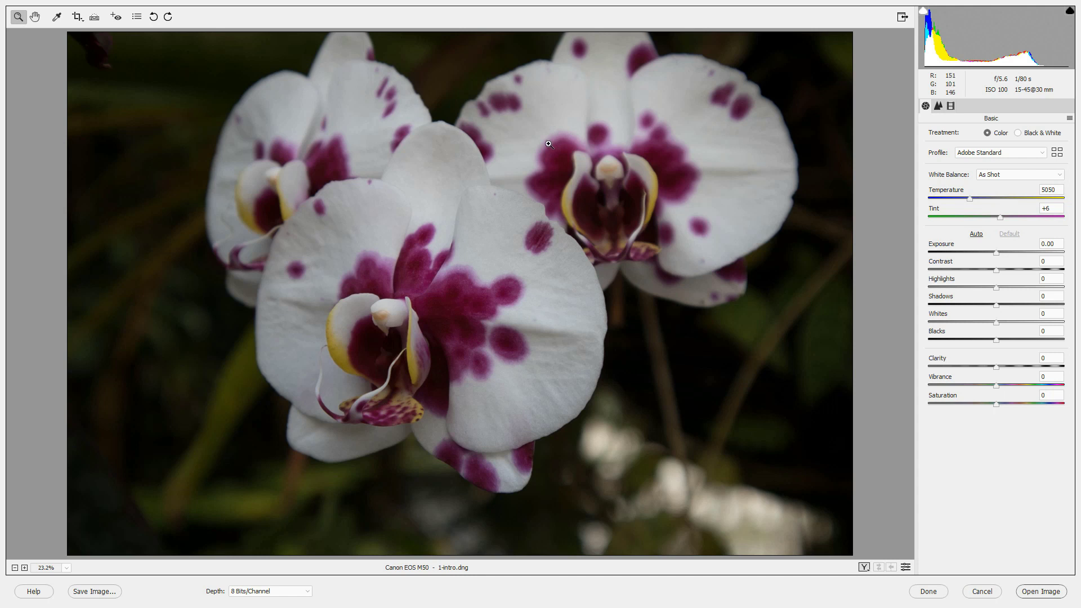
{"action": "left_click_drag", "start_coordinate": [548, 144], "coordinate": [735, 321]}
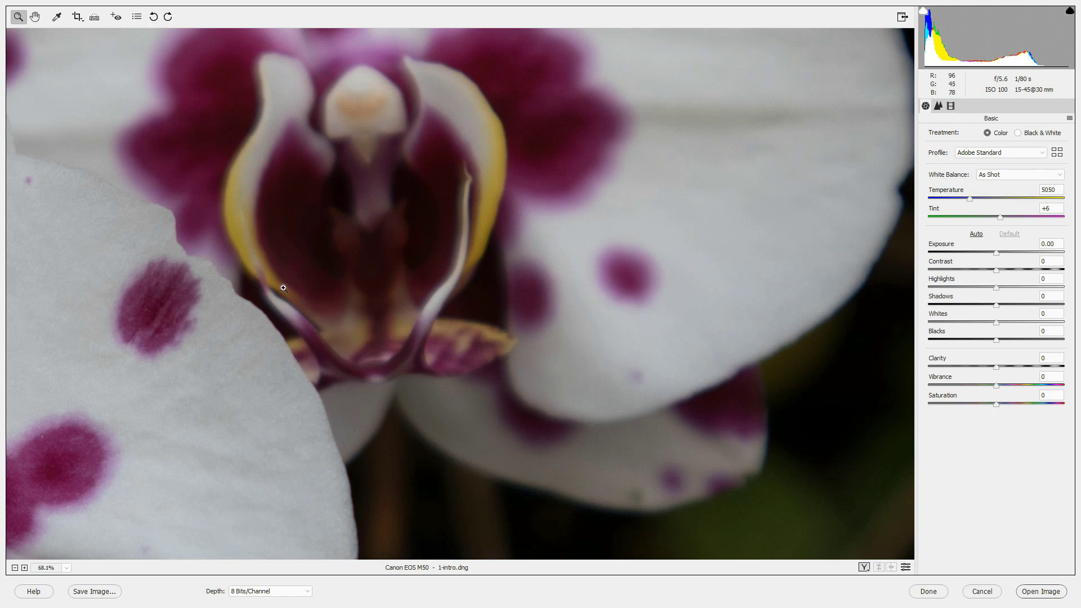
{"action": "left_click", "coordinate": [35, 17]}
{"action": "left_click_drag", "start_coordinate": [256, 158], "coordinate": [348, 238]}
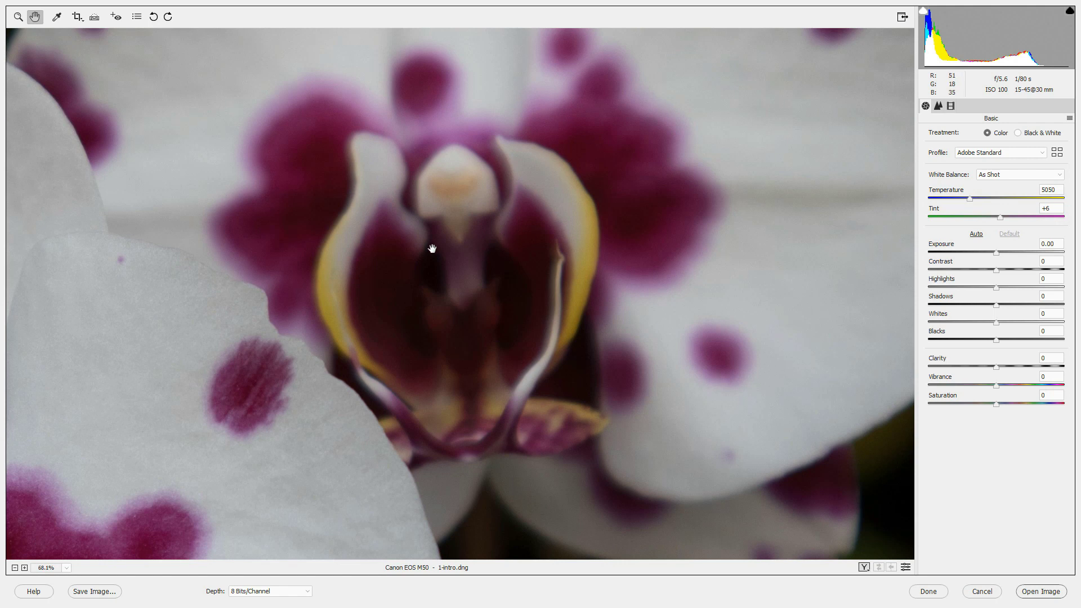
{"action": "double_click", "coordinate": [34, 17]}
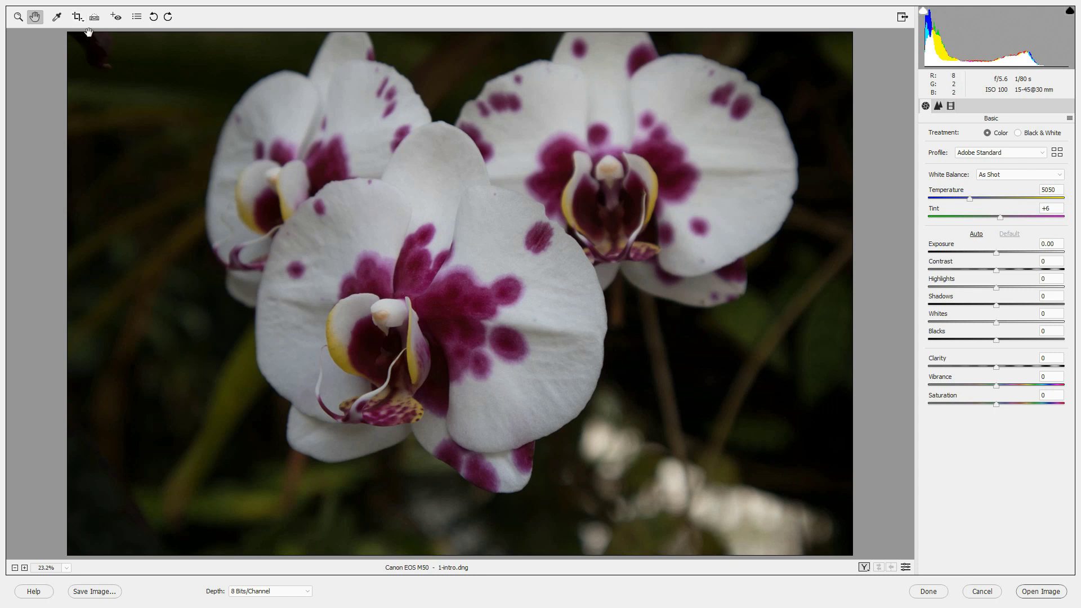
{"action": "left_click", "coordinate": [77, 16]}
{"action": "left_click_drag", "start_coordinate": [213, 194], "coordinate": [730, 606]}
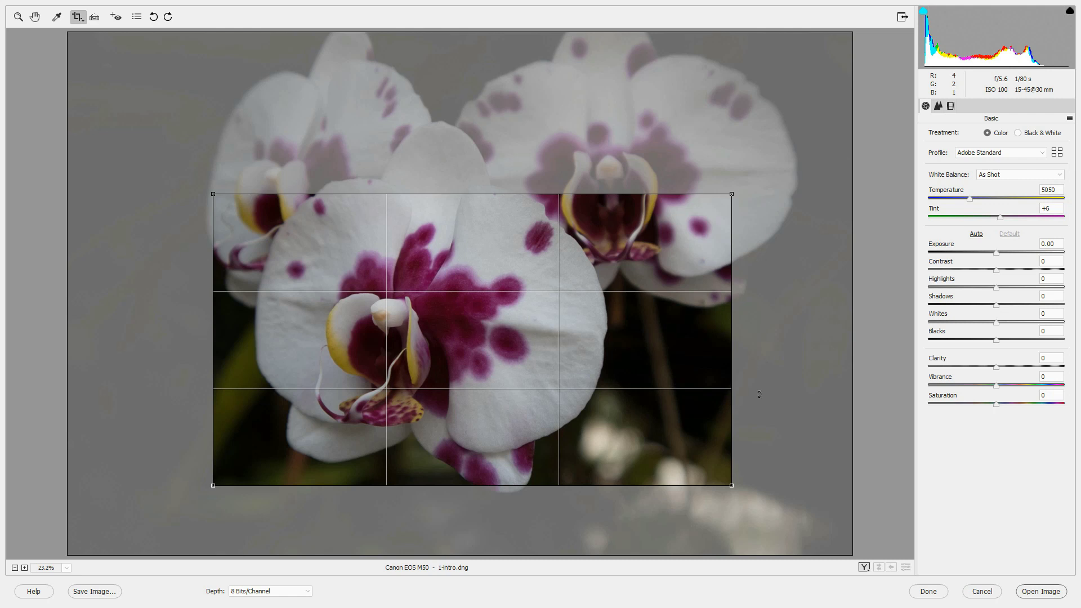
{"action": "key", "text": "Escape"}
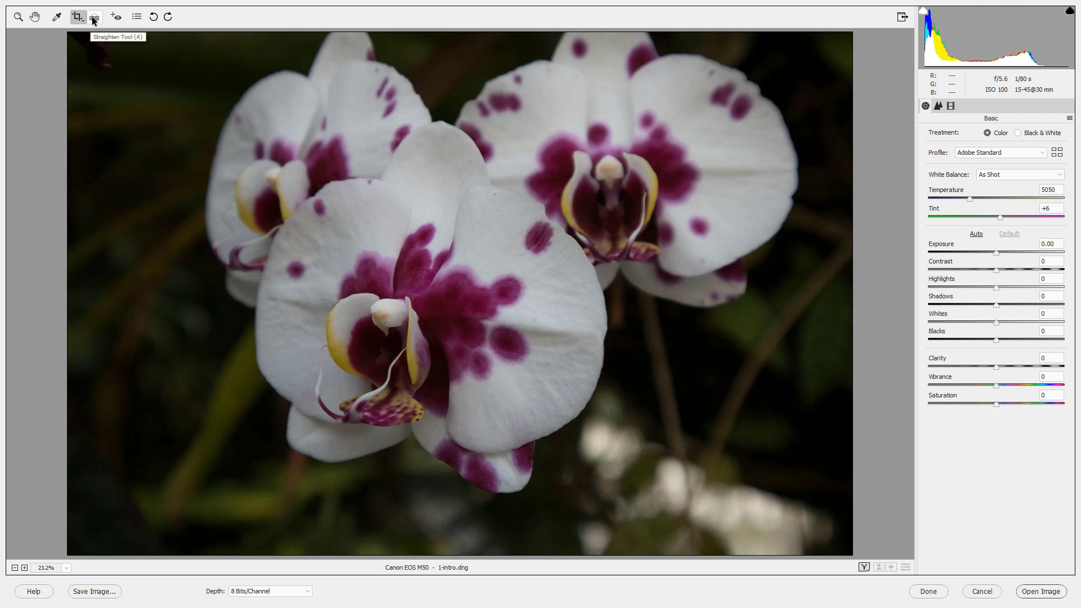
{"action": "left_click", "coordinate": [137, 17]}
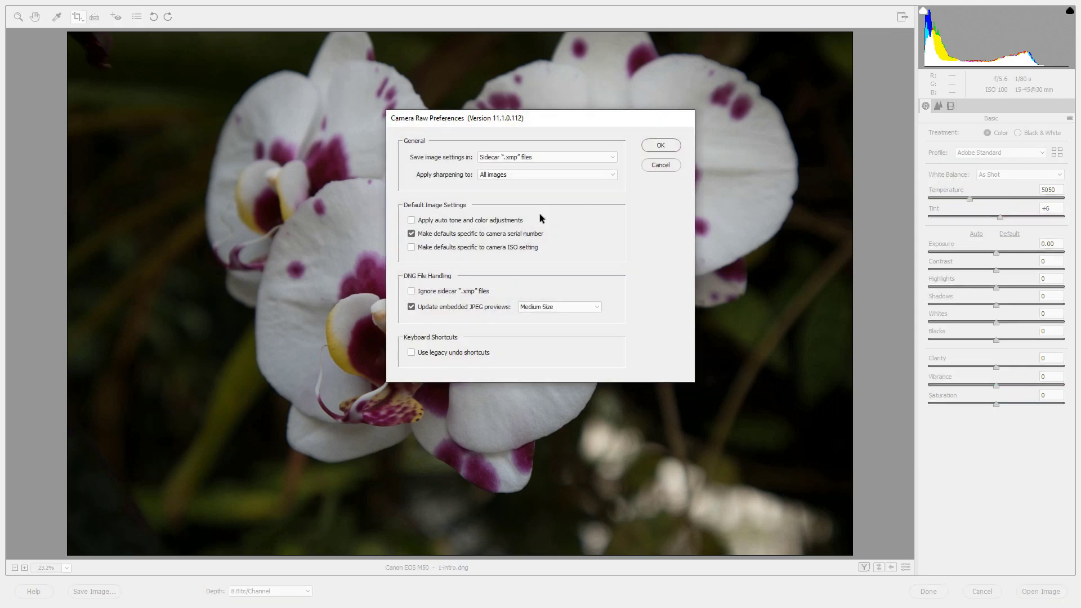
{"action": "left_click", "coordinate": [663, 167]}
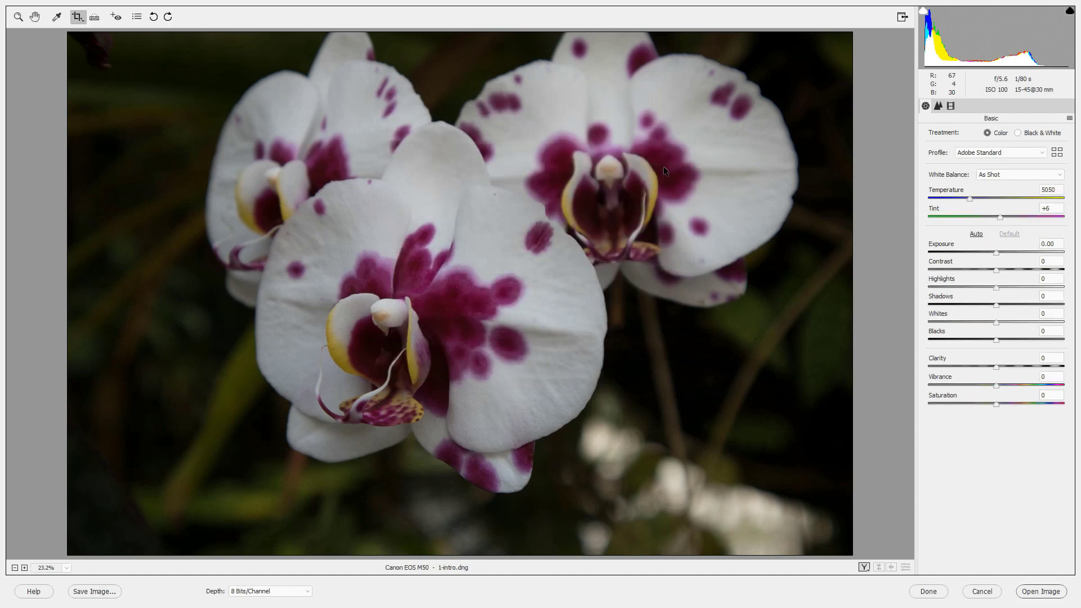
{"action": "left_click", "coordinate": [168, 18]}
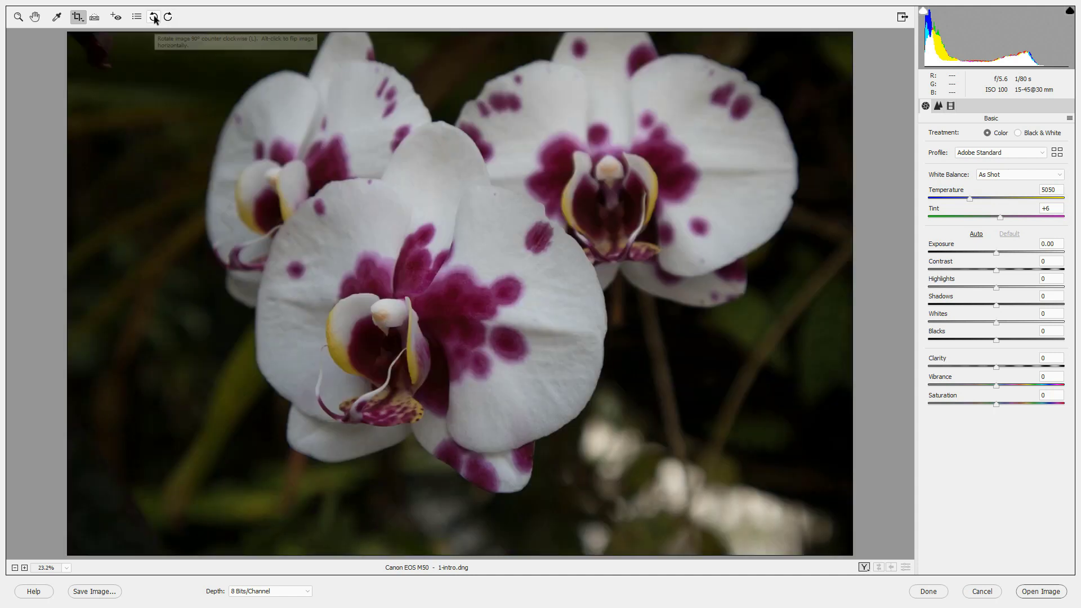
{"action": "left_click", "coordinate": [154, 18]}
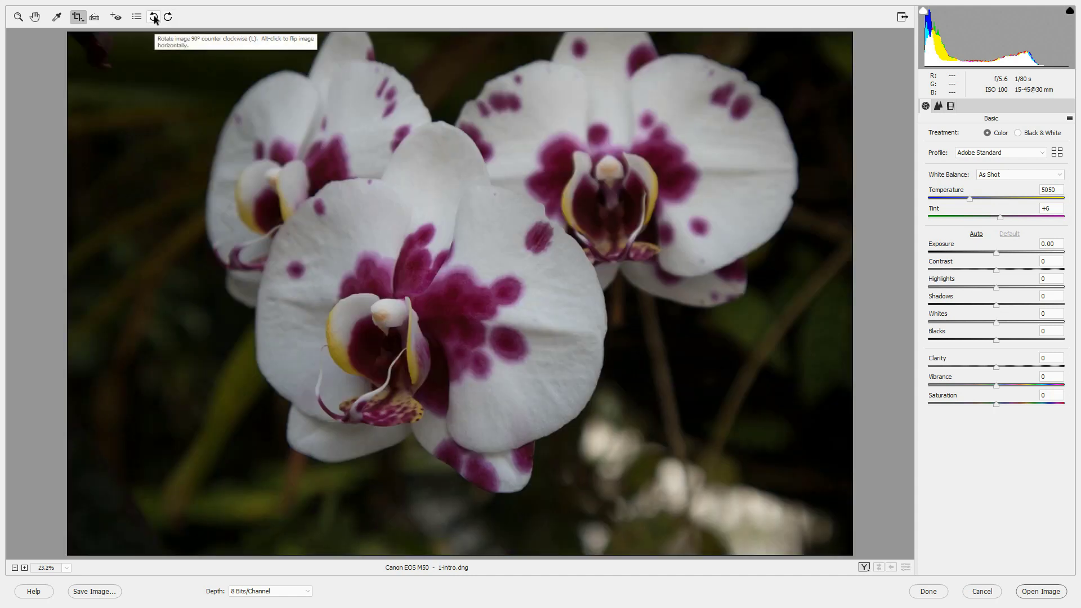
{"action": "key", "text": "alt"}
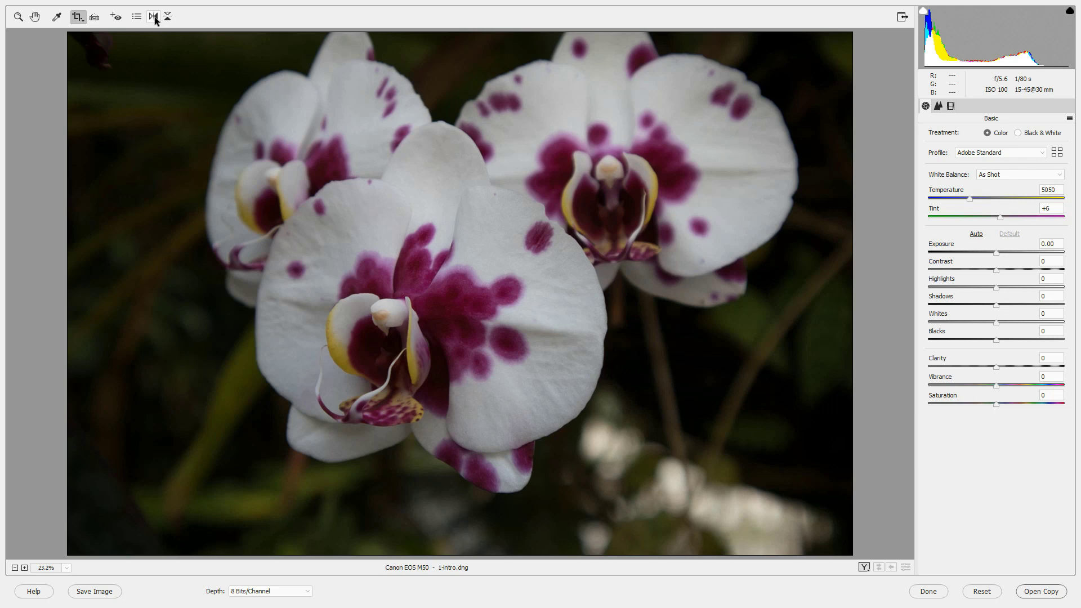
{"action": "left_click", "coordinate": [154, 16], "text": "alt"}
{"action": "left_click", "coordinate": [154, 17], "text": "alt"}
{"action": "left_click", "coordinate": [168, 17]}
{"action": "left_click", "coordinate": [168, 17], "text": "alt"}
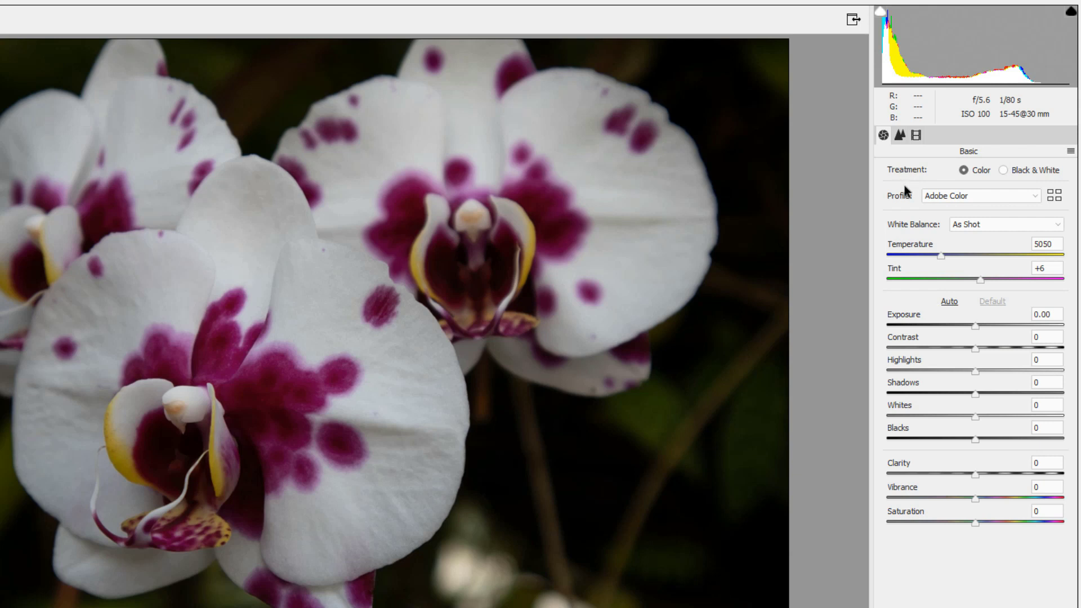
{"action": "key", "text": "ctrl+l"}
- Set the orchid's camera profile to Adobe Vivid from the Basic panel Profile list
{"action": "key", "text": "ctrl+u"}
{"action": "left_click", "coordinate": [1034, 201]}
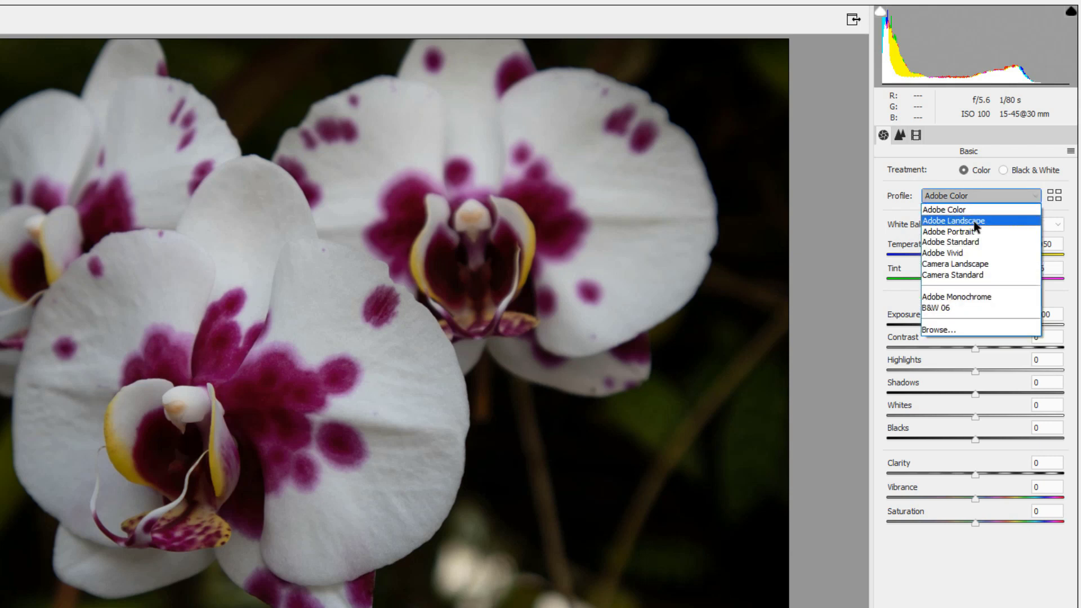
{"action": "left_click", "coordinate": [966, 253]}
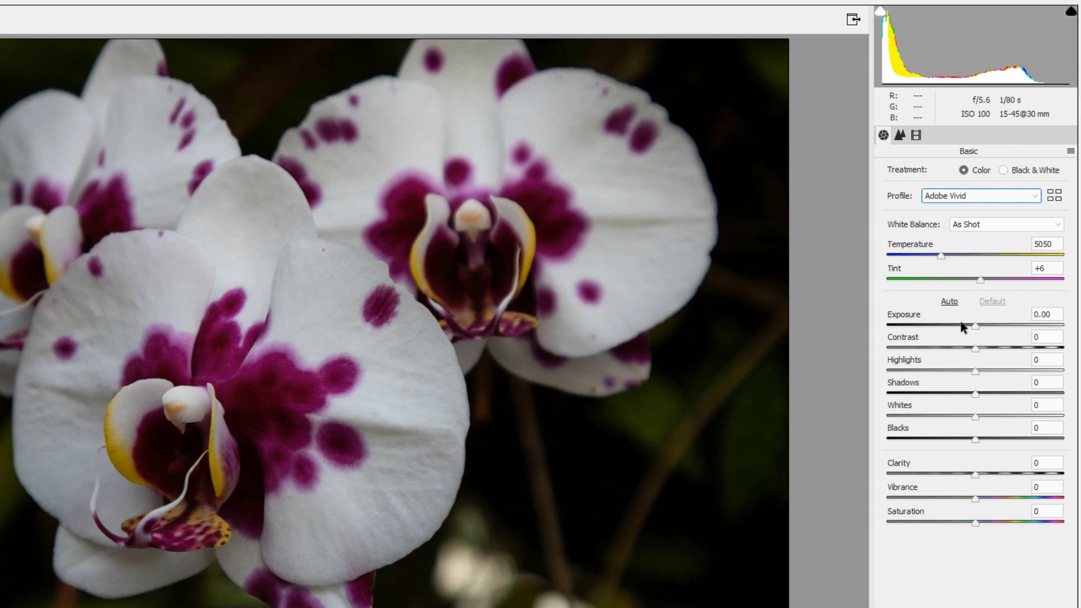
{"action": "left_click", "coordinate": [975, 325]}
- Try Exposure +2.00 and Auto tone, then reset Exposure and all tone settings to default
{"action": "mouse_move", "coordinate": [974, 325]}
{"action": "left_mouse_down"}
{"action": "mouse_move", "coordinate": [1008, 324]}
{"action": "mouse_move", "coordinate": [954, 326]}
{"action": "mouse_move", "coordinate": [975, 326]}
{"action": "left_mouse_up"}
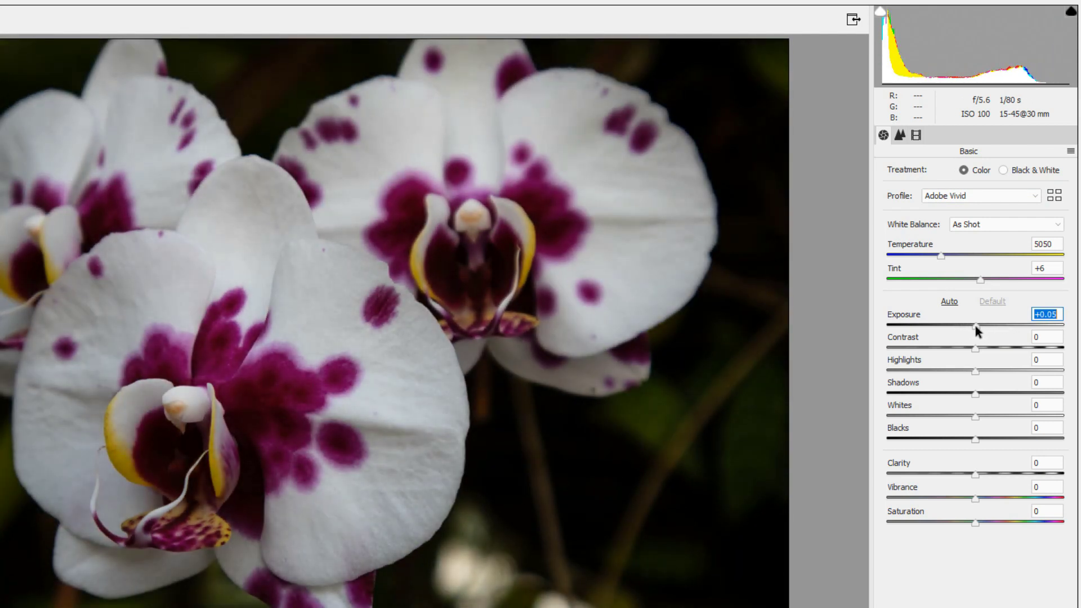
{"action": "left_click", "coordinate": [949, 302]}
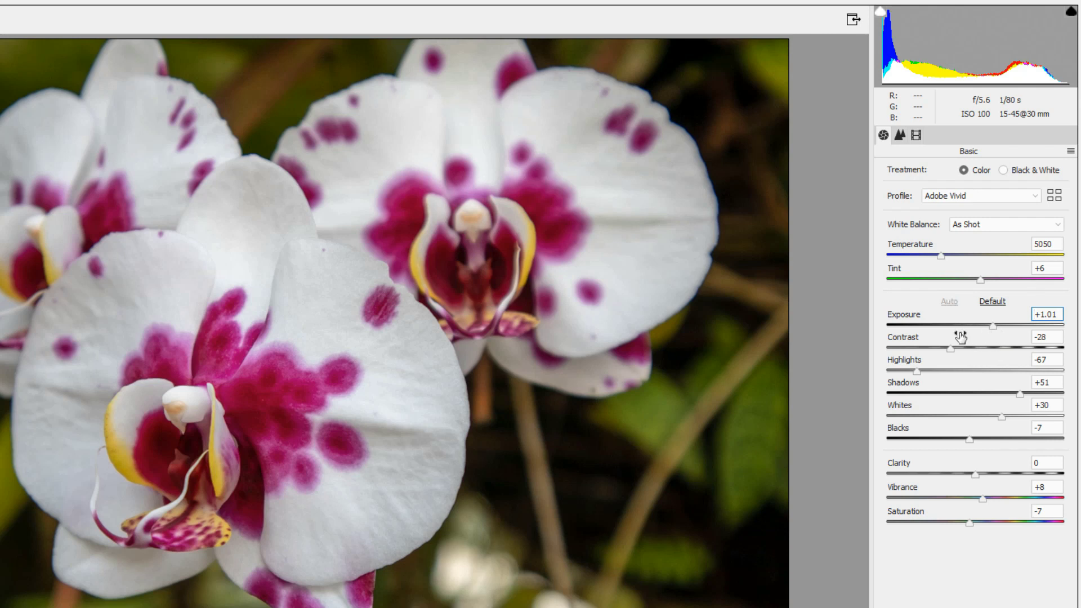
{"action": "double_click", "coordinate": [991, 324]}
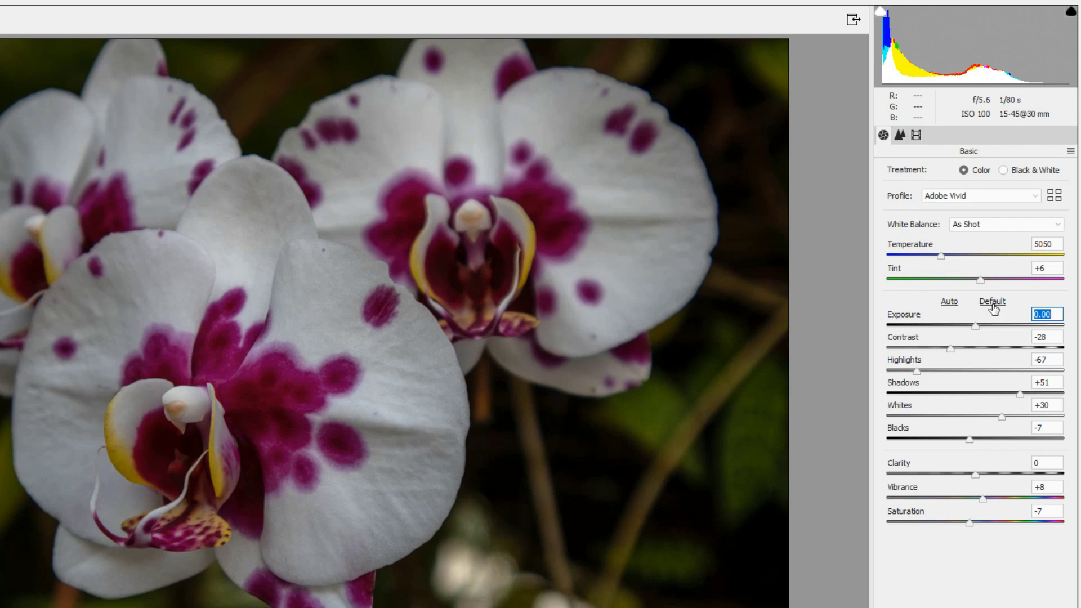
{"action": "left_click", "coordinate": [992, 301]}
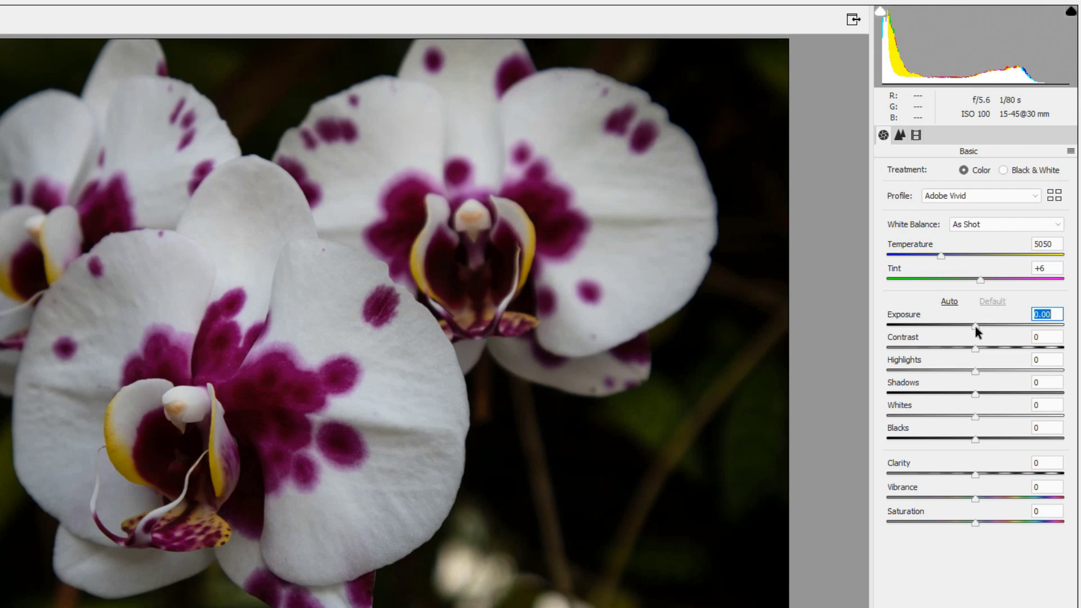
- Set Exposure to +2.10, Contrast to about -38 and Blacks to -13
{"action": "left_click_drag", "start_coordinate": [975, 326], "coordinate": [1011, 330]}
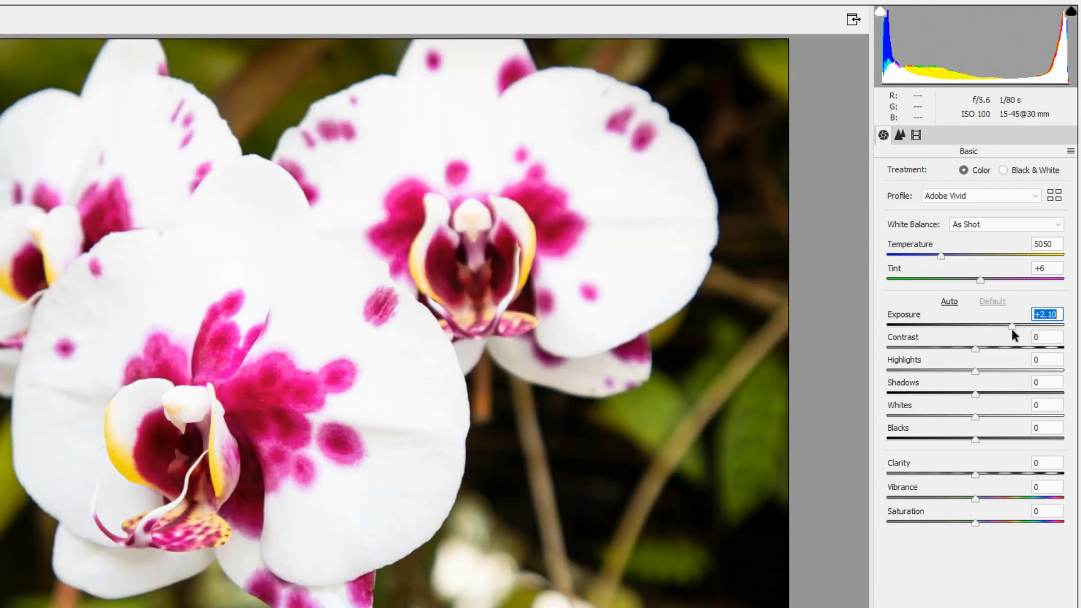
{"action": "left_click_drag", "start_coordinate": [975, 346], "coordinate": [1013, 394]}
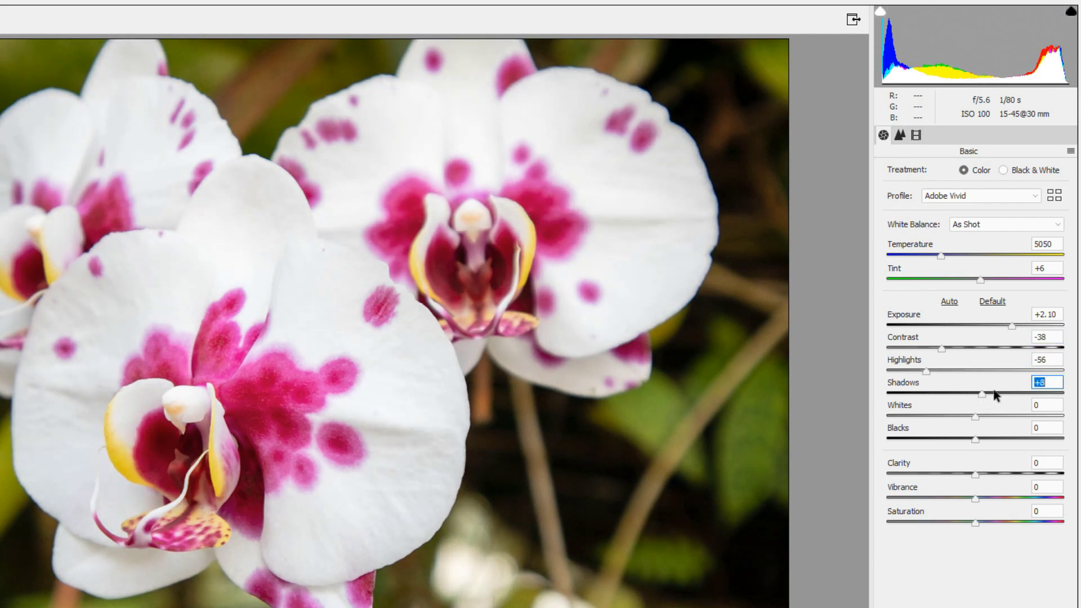
{"action": "left_click_drag", "start_coordinate": [974, 437], "coordinate": [1004, 468]}
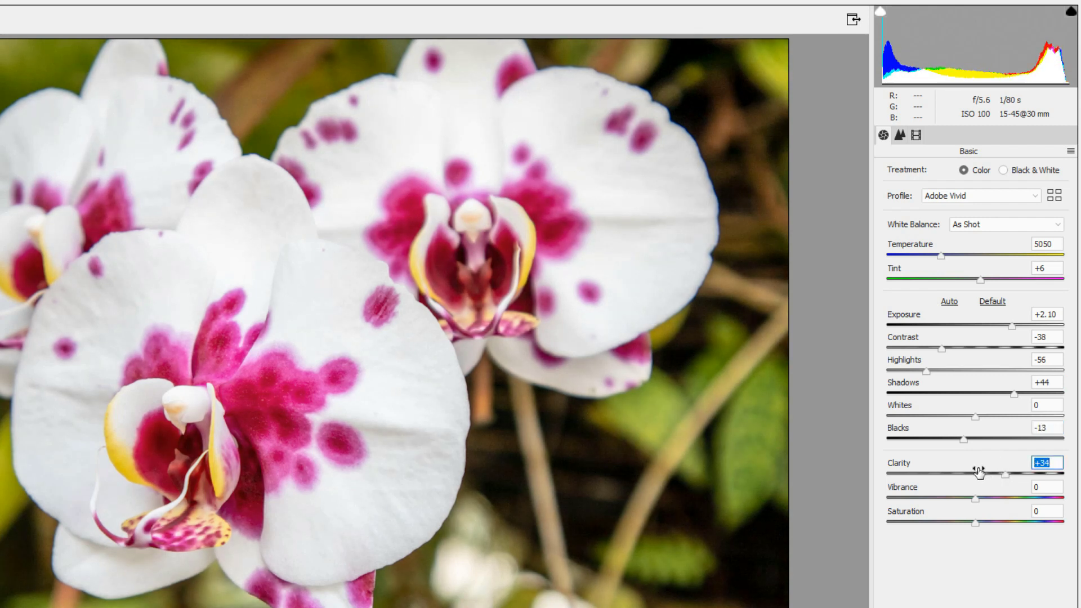
- Reset Clarity, Blacks, Shadows and Highlights to 0
{"action": "double_click", "coordinate": [978, 472]}
{"action": "key", "text": "shift+Tab"}
{"action": "type", "text": "0"}
{"action": "key", "text": "Return"}
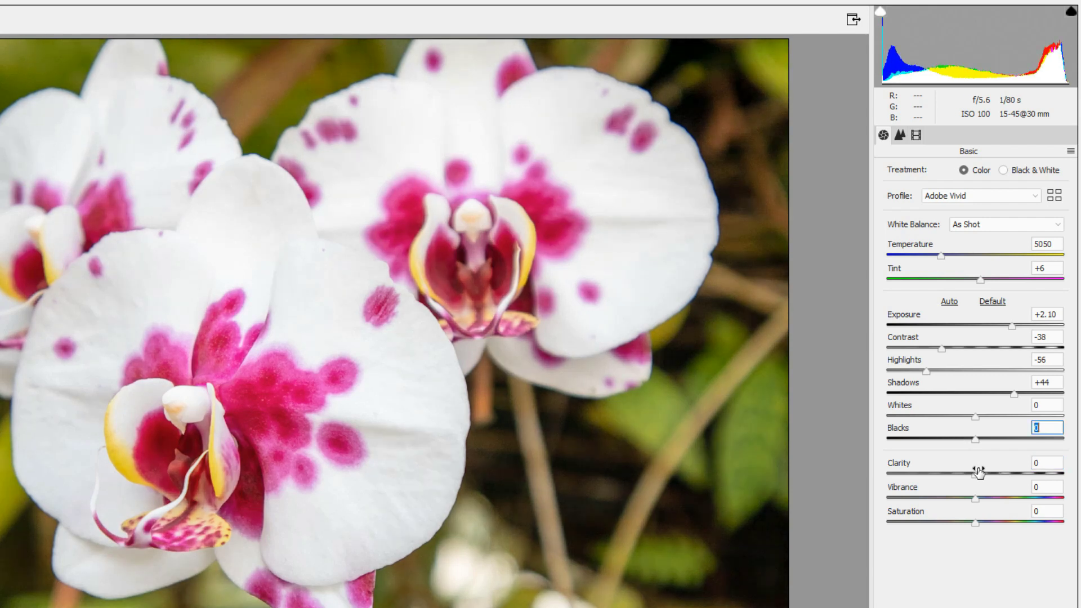
{"action": "key", "text": "shift+Tab"}
{"action": "key", "text": "shift+Tab"}
{"action": "type", "text": "0"}
{"action": "key", "text": "Return"}
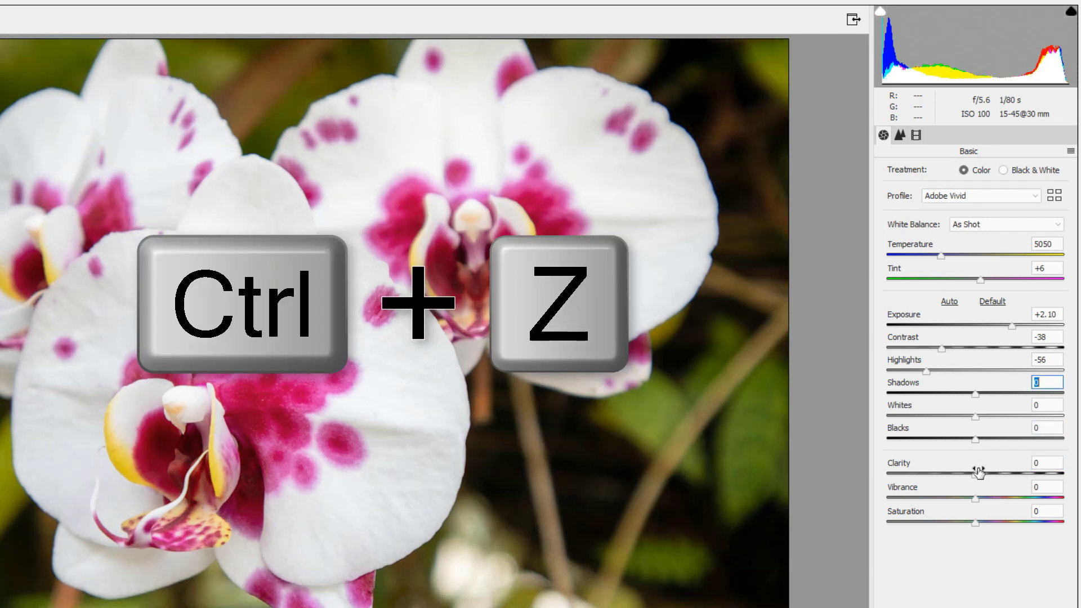
{"action": "key", "text": "shift+Tab"}
{"action": "type", "text": "0"}
{"action": "key", "text": "Return"}
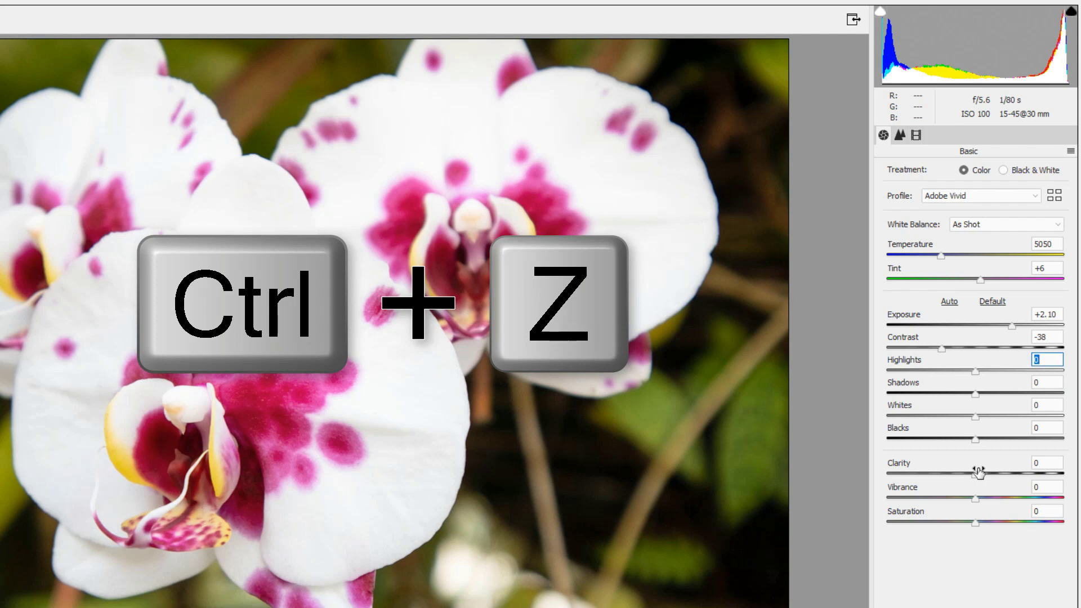
- Zero Contrast and Exposure, apply Auto tone, and show the Detail panel
{"action": "key", "text": "shift+Tab"}
{"action": "type", "text": "0"}
{"action": "key", "text": "Return"}
{"action": "key", "text": "shift+Tab"}
{"action": "type", "text": "0"}
{"action": "key", "text": "Return"}
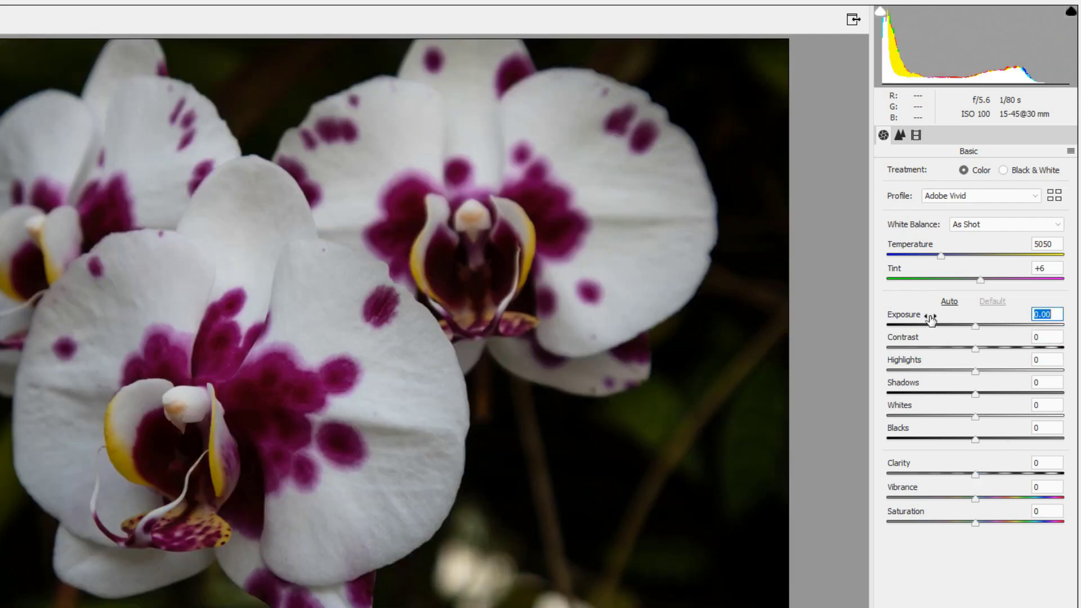
{"action": "left_click", "coordinate": [948, 303]}
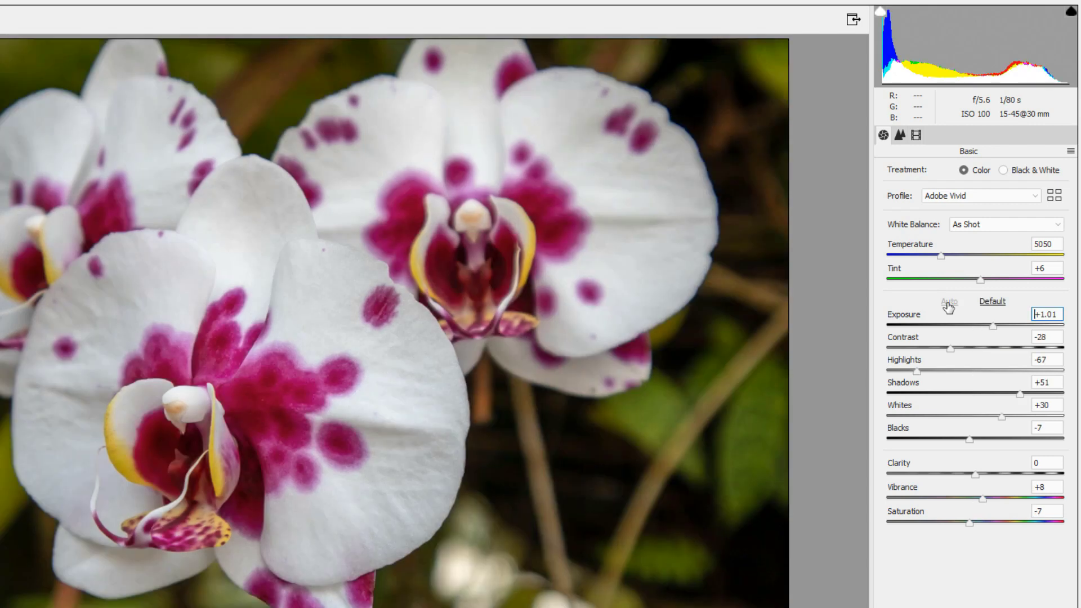
{"action": "left_click", "coordinate": [899, 136]}
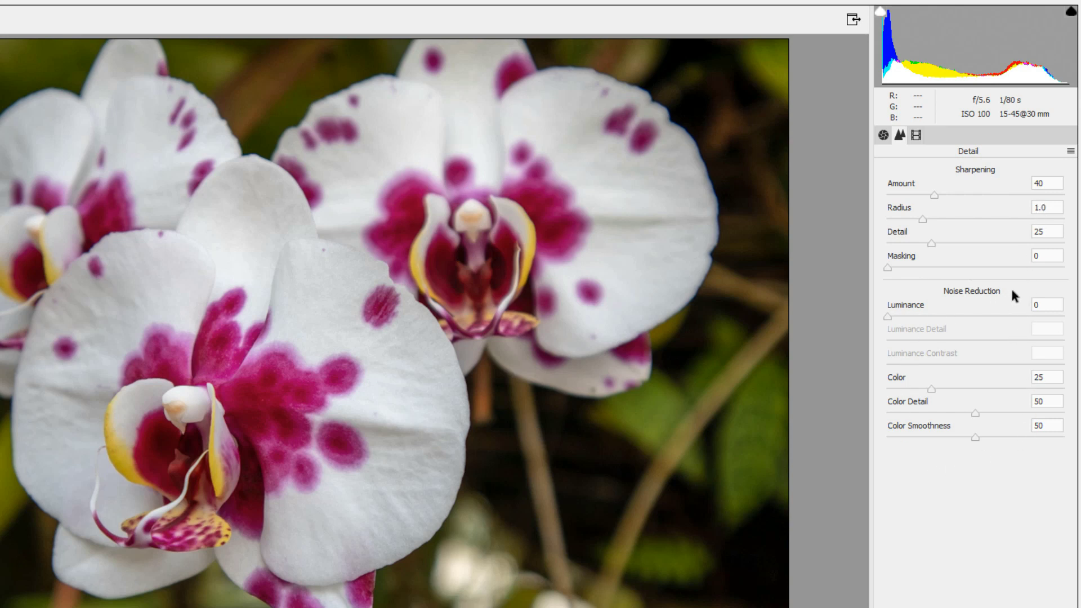
- Switch to the Calibration panel to check Process is Version 5 (Current)
{"action": "left_click", "coordinate": [916, 137]}
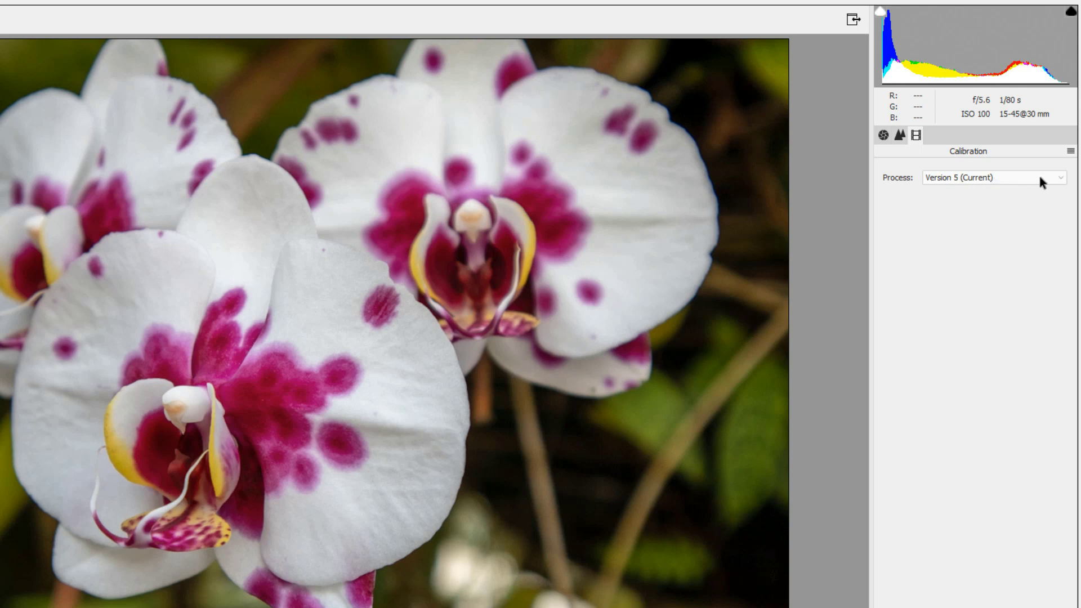
- Review the Process version list and keep Version 5 (Current)
{"action": "left_click", "coordinate": [1058, 183]}
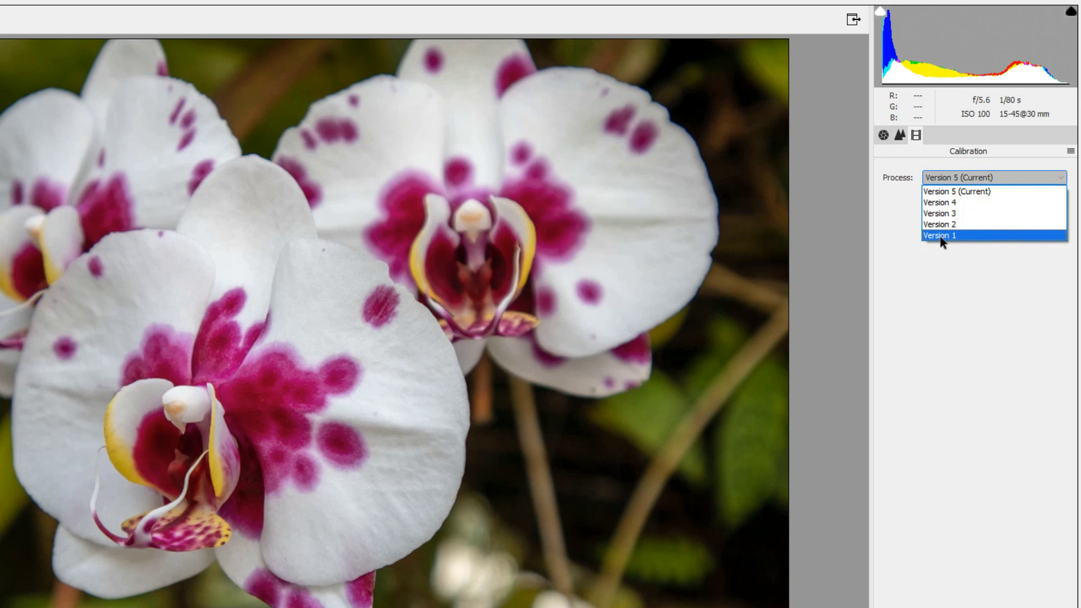
{"action": "left_click", "coordinate": [922, 277]}
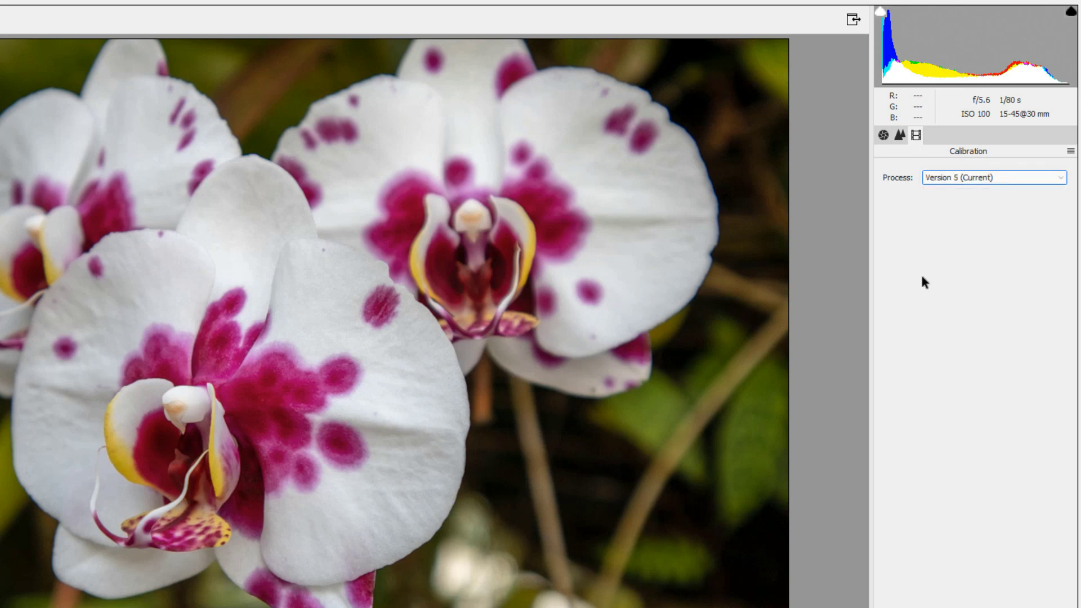
{"action": "left_click", "coordinate": [1021, 176]}
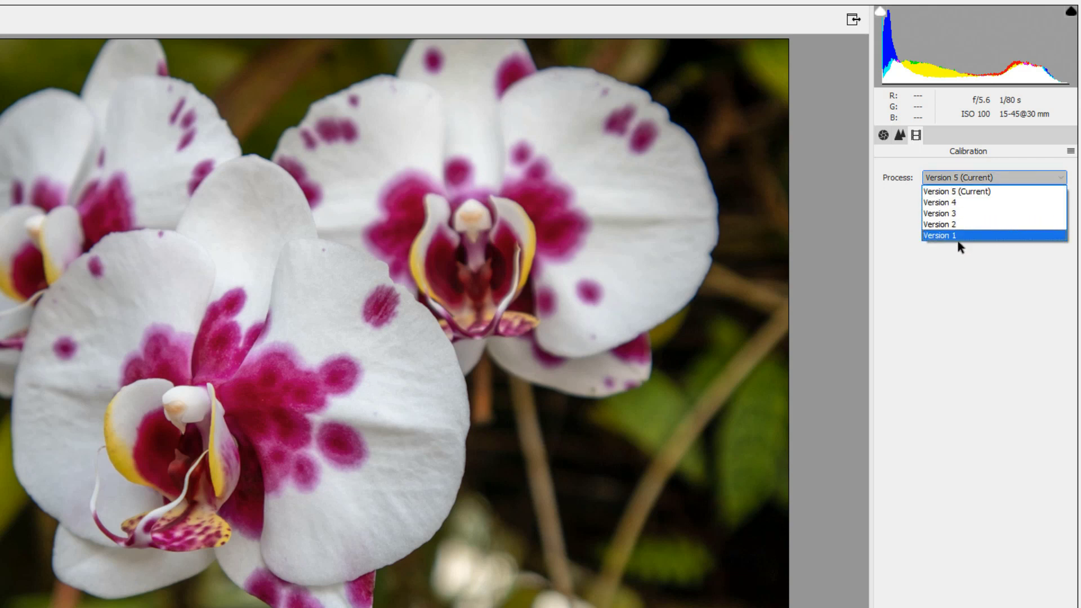
{"action": "left_click", "coordinate": [950, 190]}
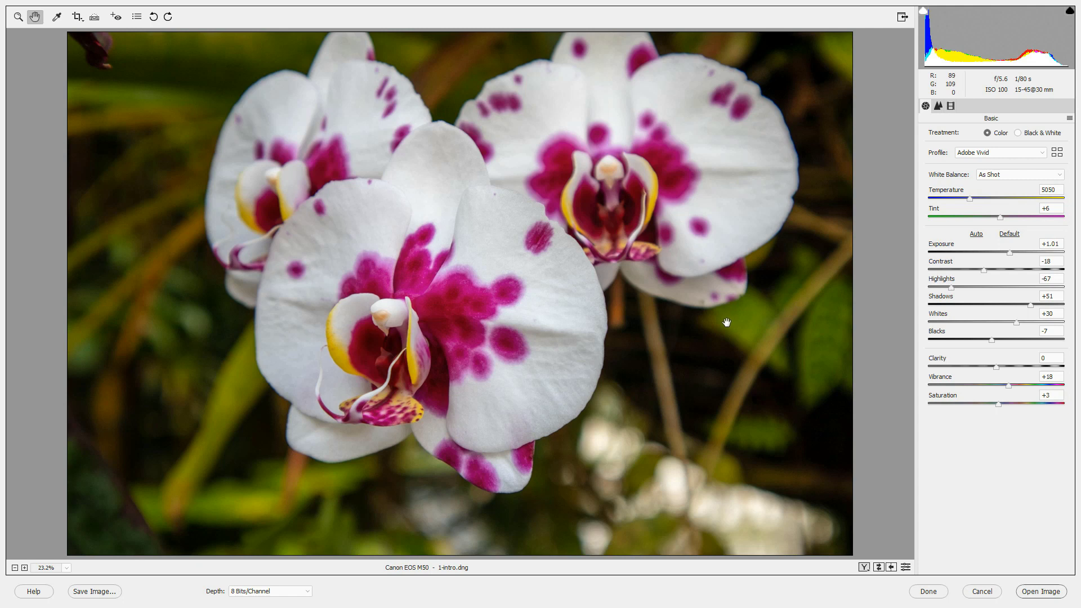
{"action": "key", "text": "ctrl+r"}
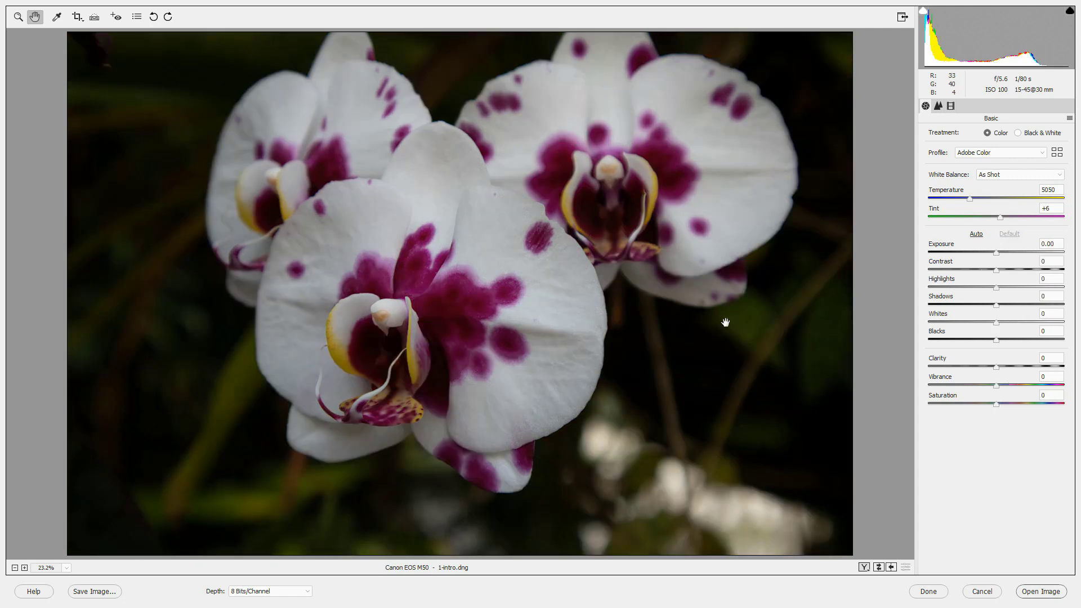
{"action": "key", "text": "p"}
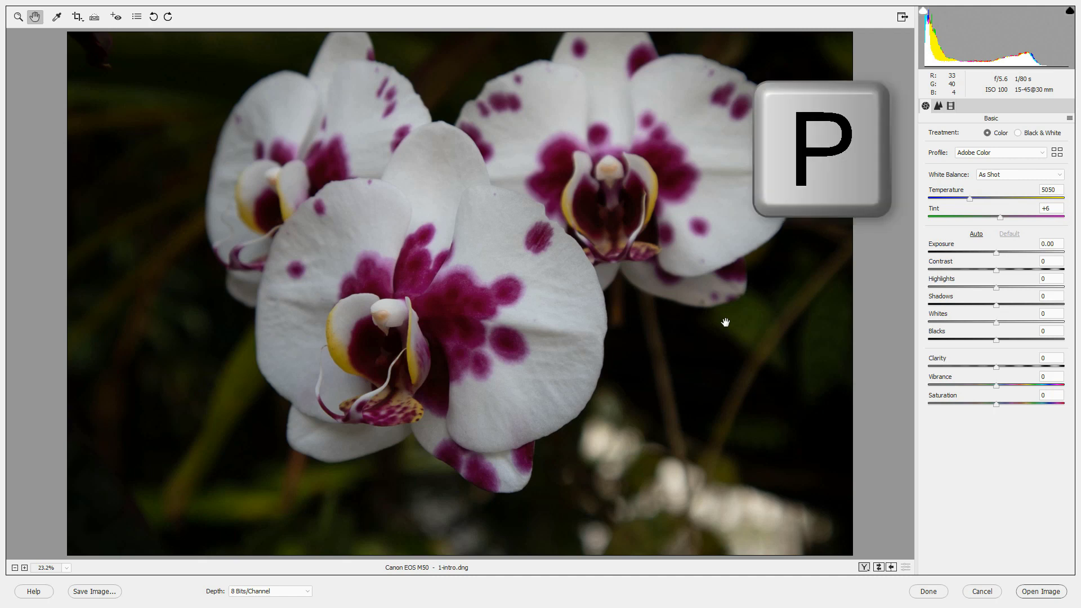
{"action": "key", "text": "p"}
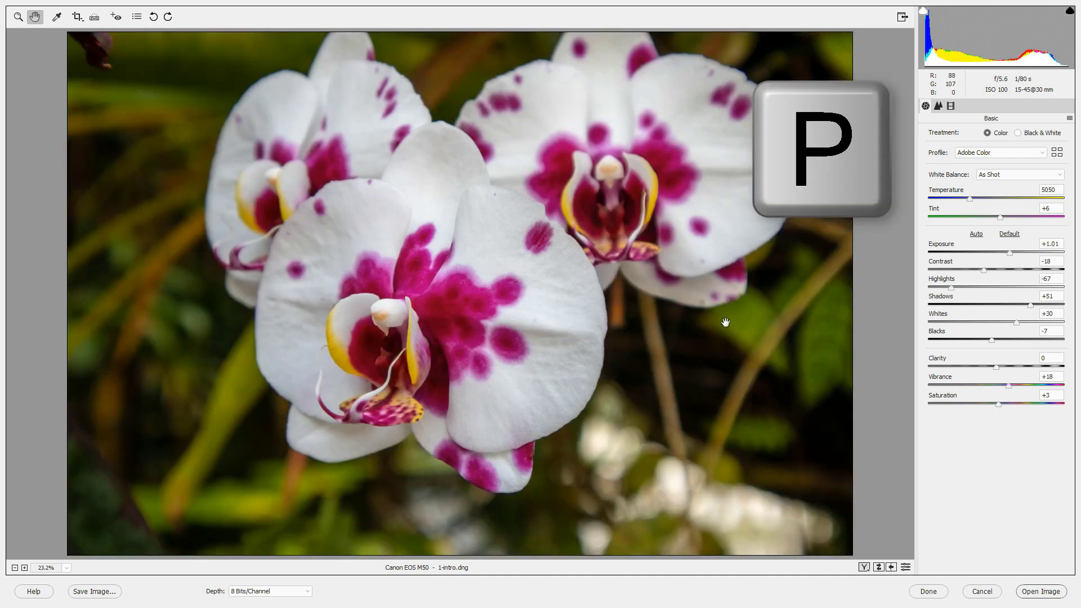
{"action": "key", "text": "p"}
{"action": "key", "text": "p"}
{"action": "key", "text": "q"}
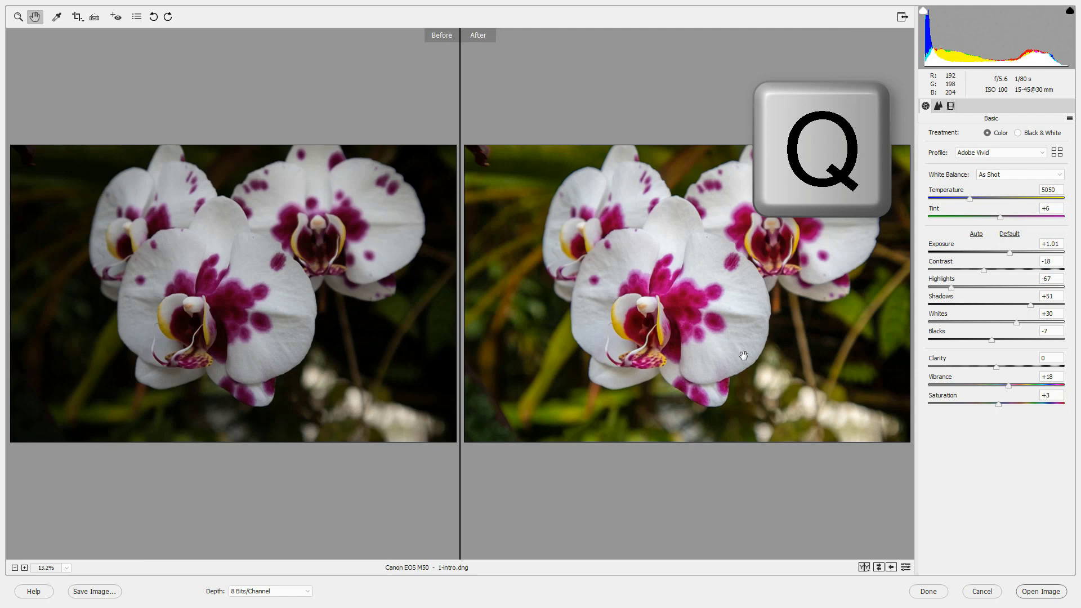
{"action": "key", "text": "q"}
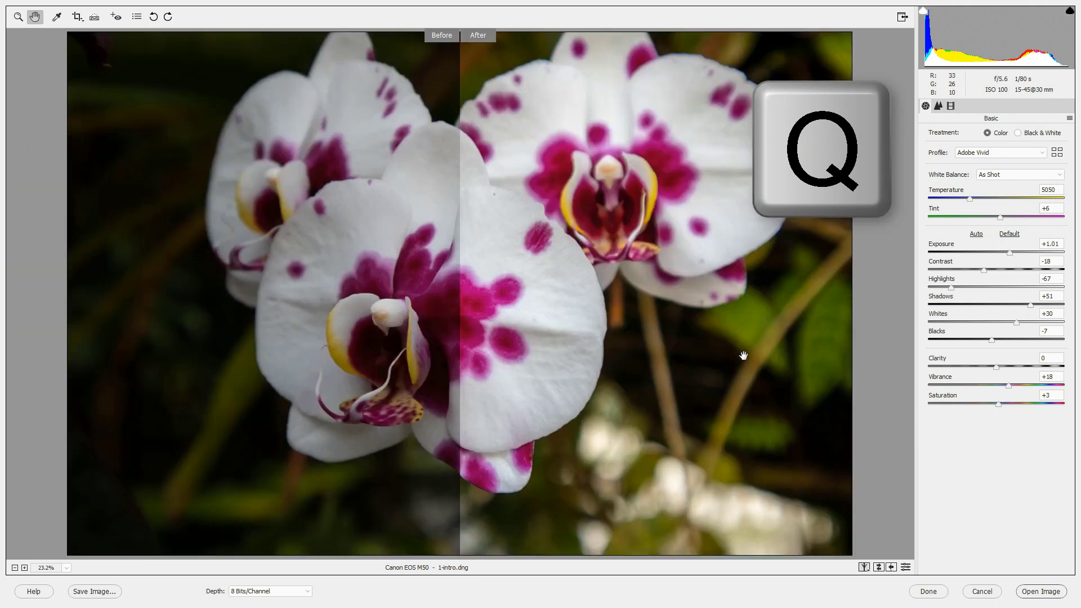
{"action": "key", "text": "q"}
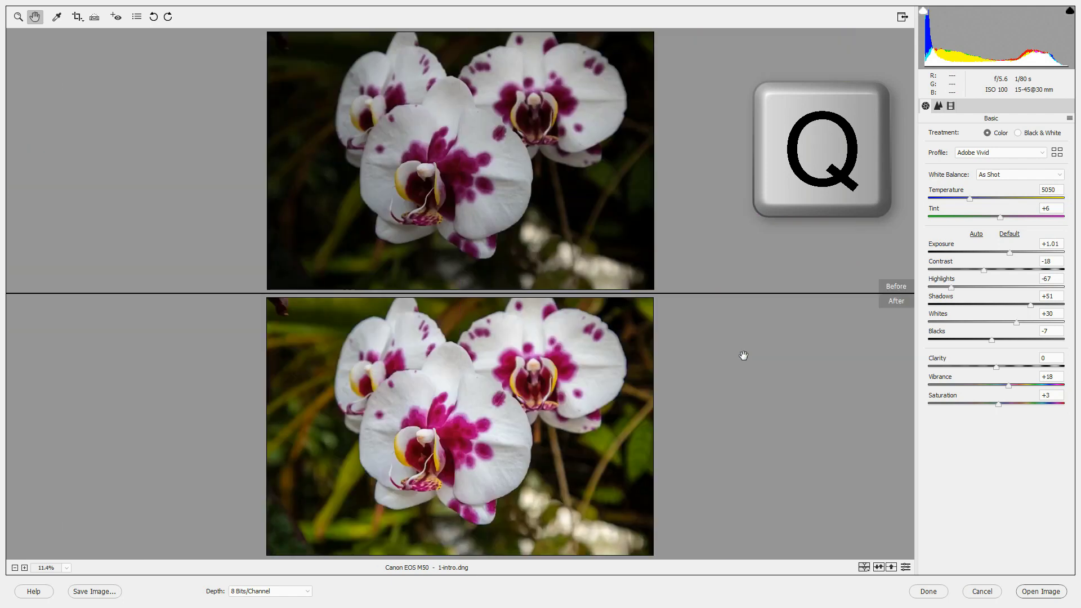
{"action": "key", "text": "q"}
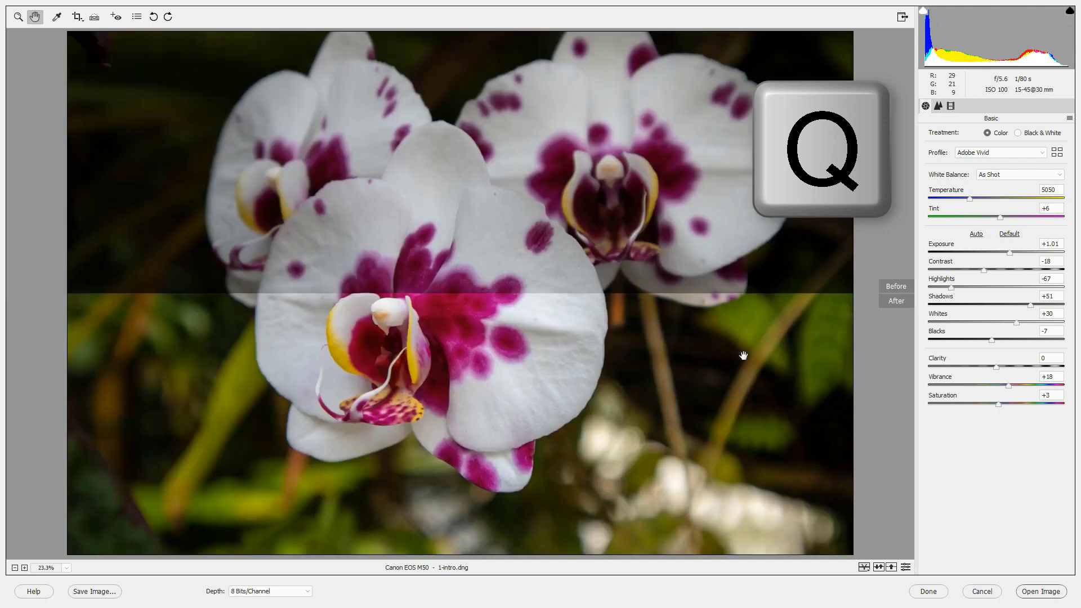
{"action": "key", "text": "q"}
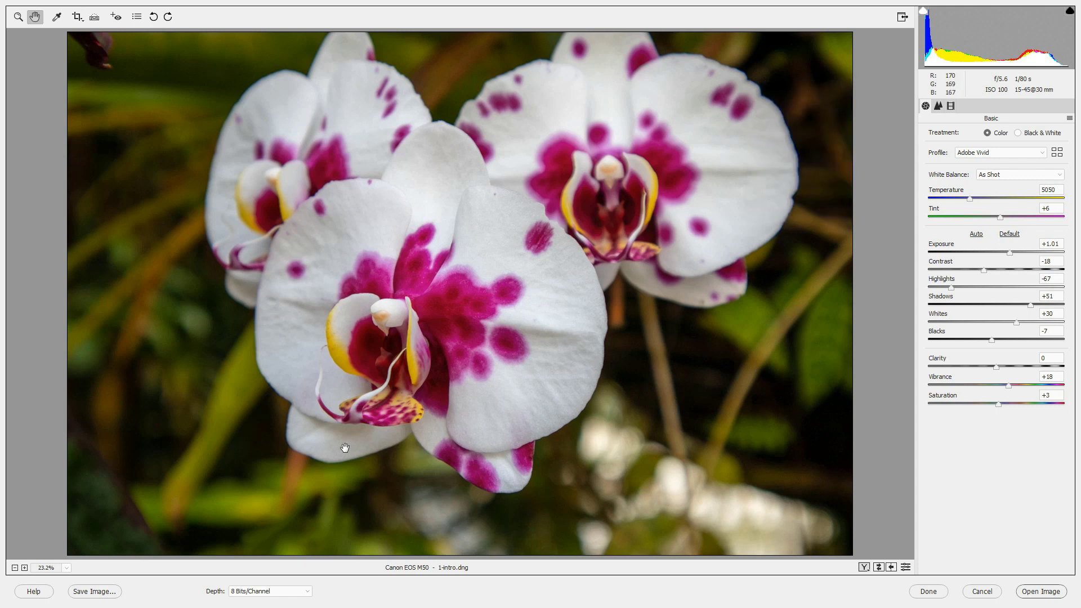
{"action": "left_click", "coordinate": [111, 592]}
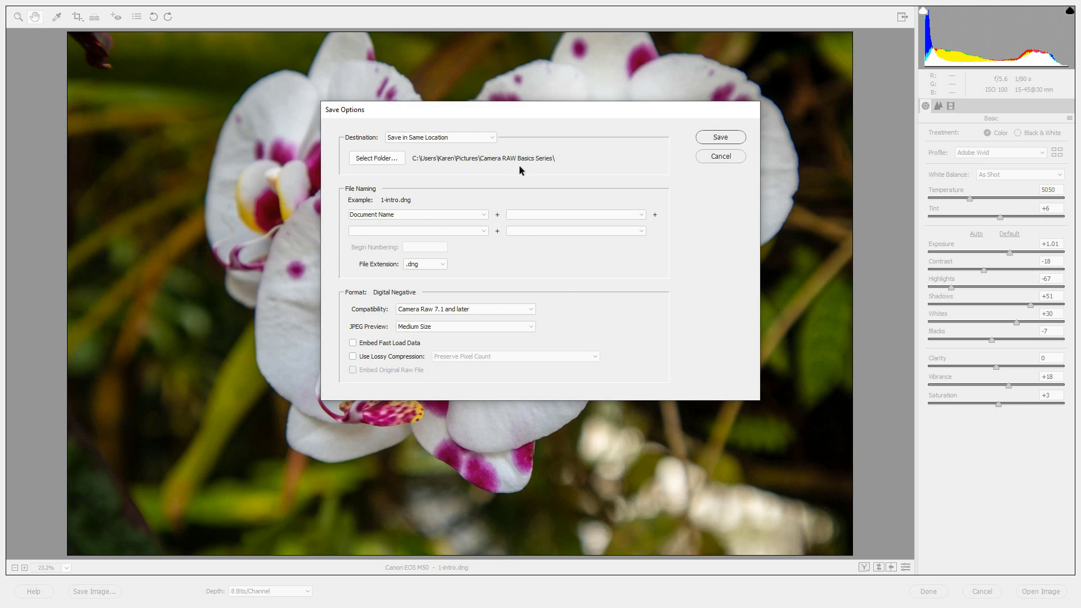
{"action": "left_click", "coordinate": [721, 157]}
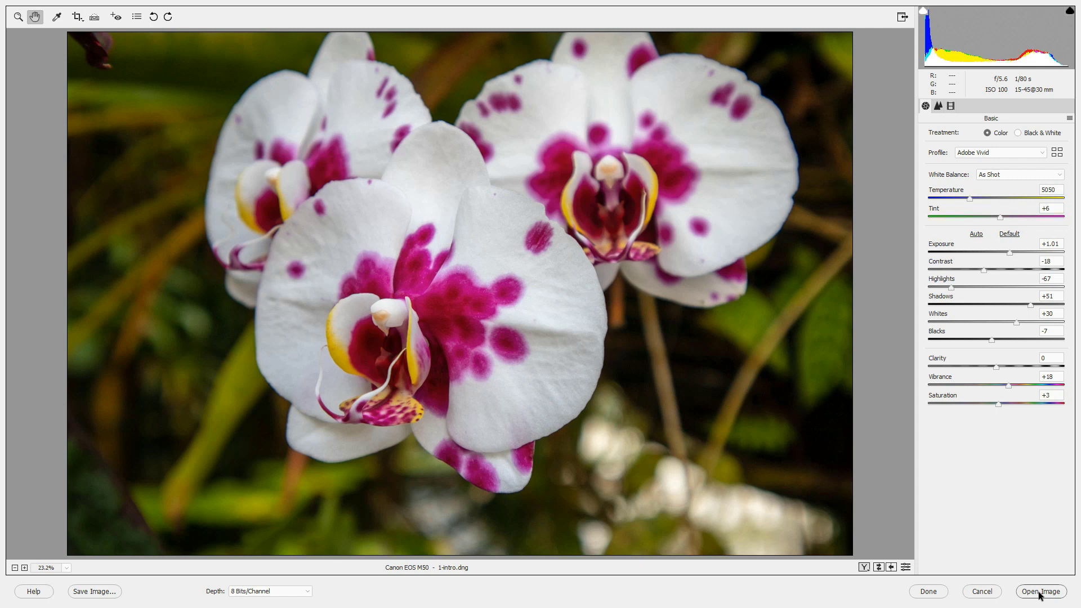
{"action": "key", "text": "alt"}
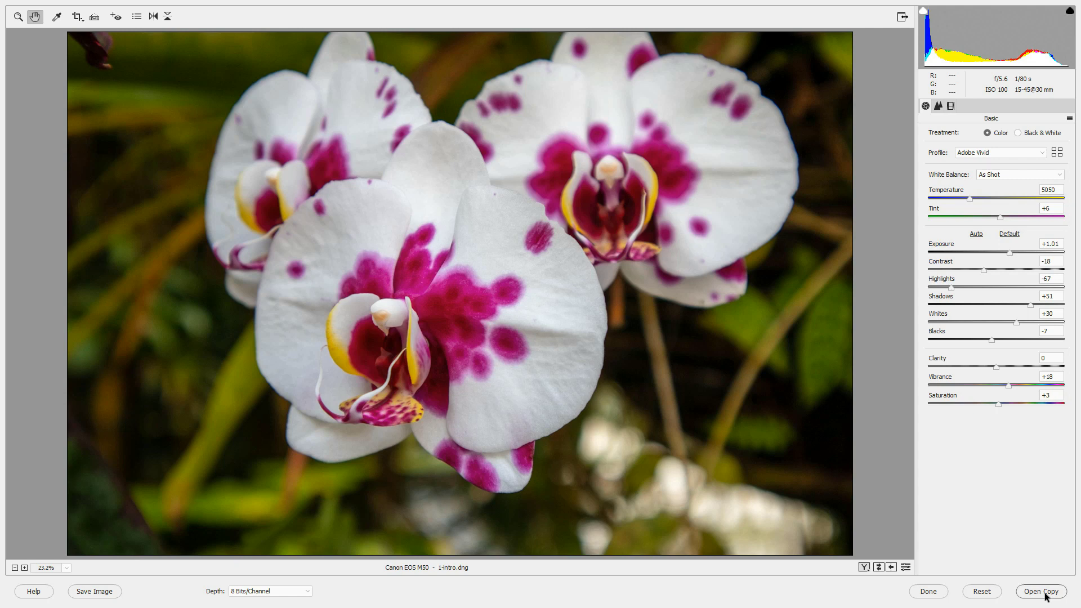
- Restore the normal finishing buttons and open the edited orchid in the Elements editor
{"action": "key", "text": "alt"}
{"action": "left_click", "coordinate": [1044, 595]}
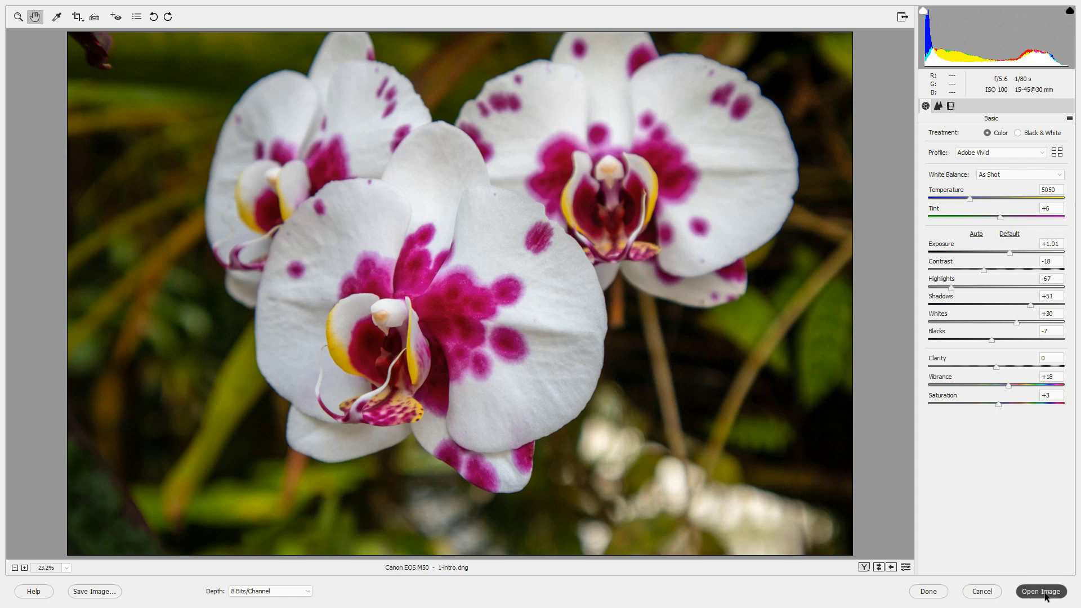